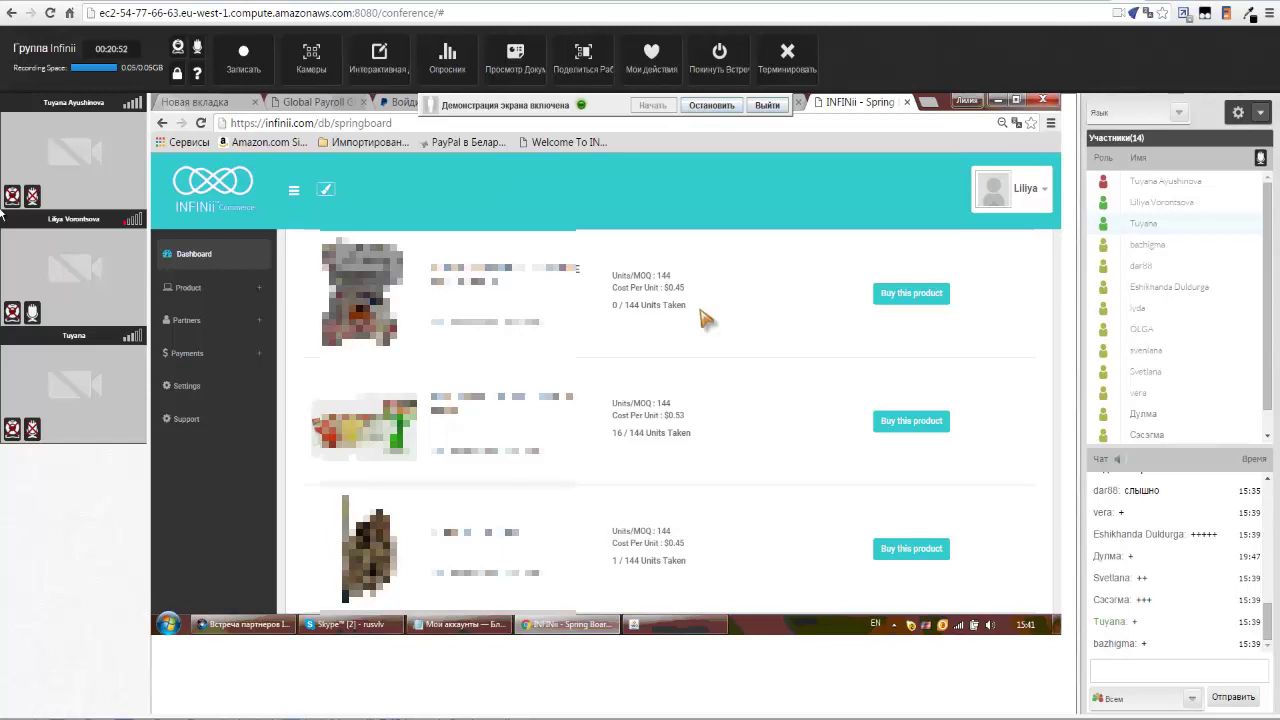
- Send the message "я записываю" to everyone in the conference chat
left_click(33, 196)
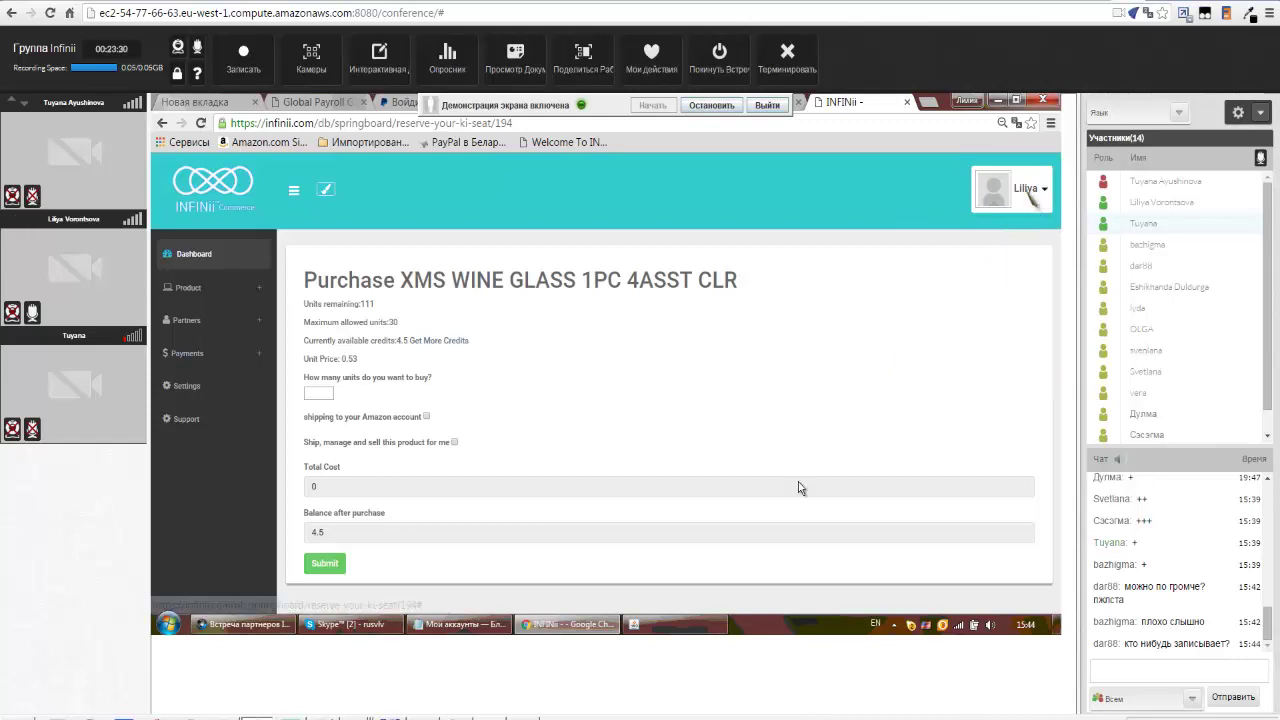
left_click(1123, 670)
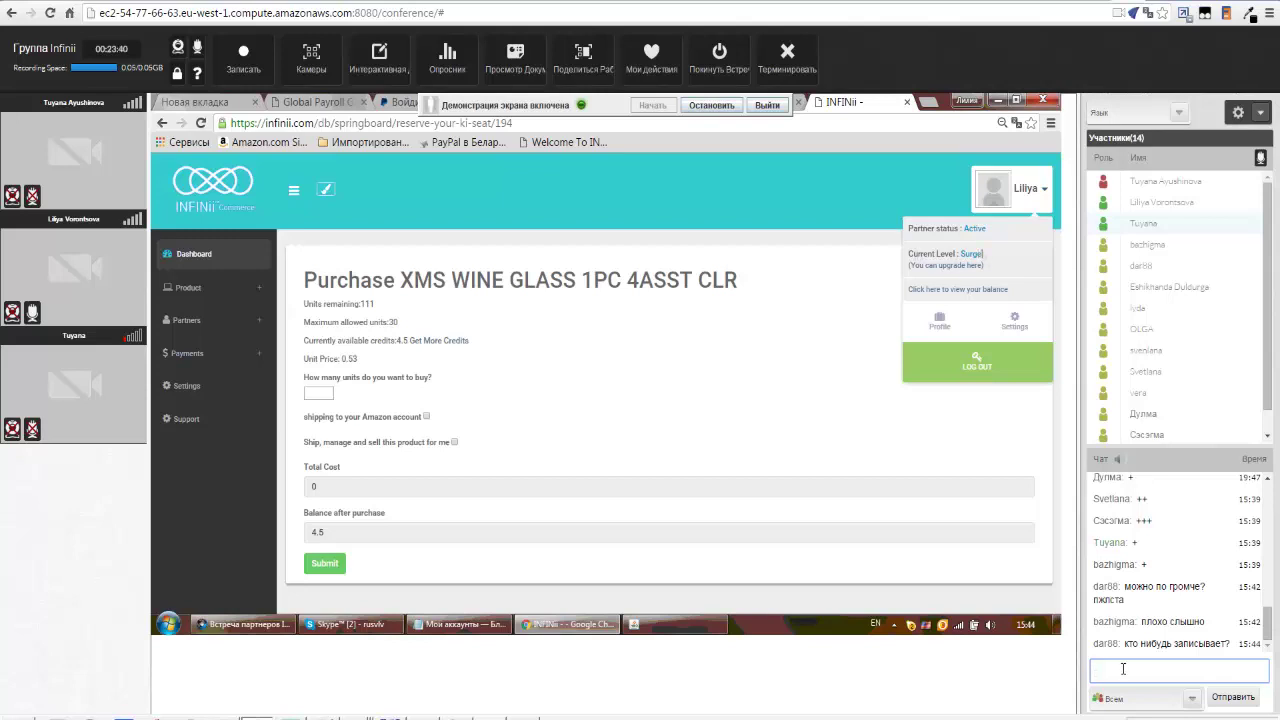
type("я записываю")
key("Return")
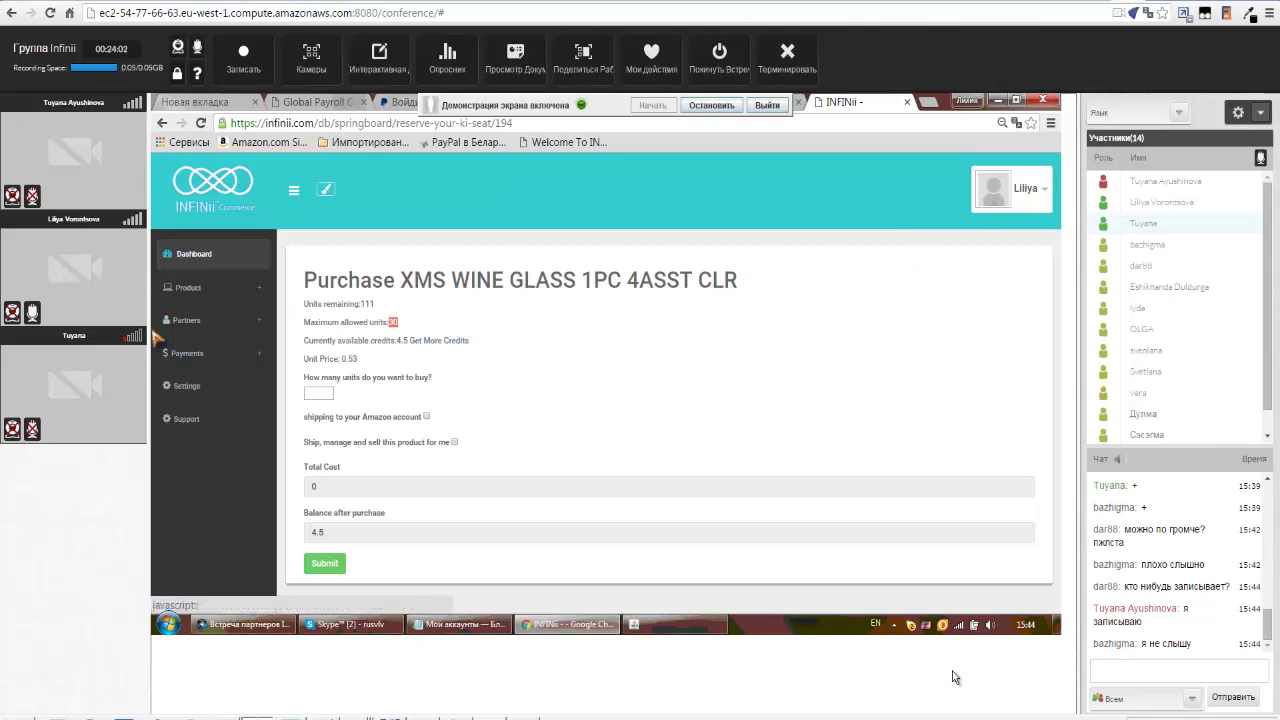
- Mute your own microphone in the conference
scroll(1270, 400, "down", 1)
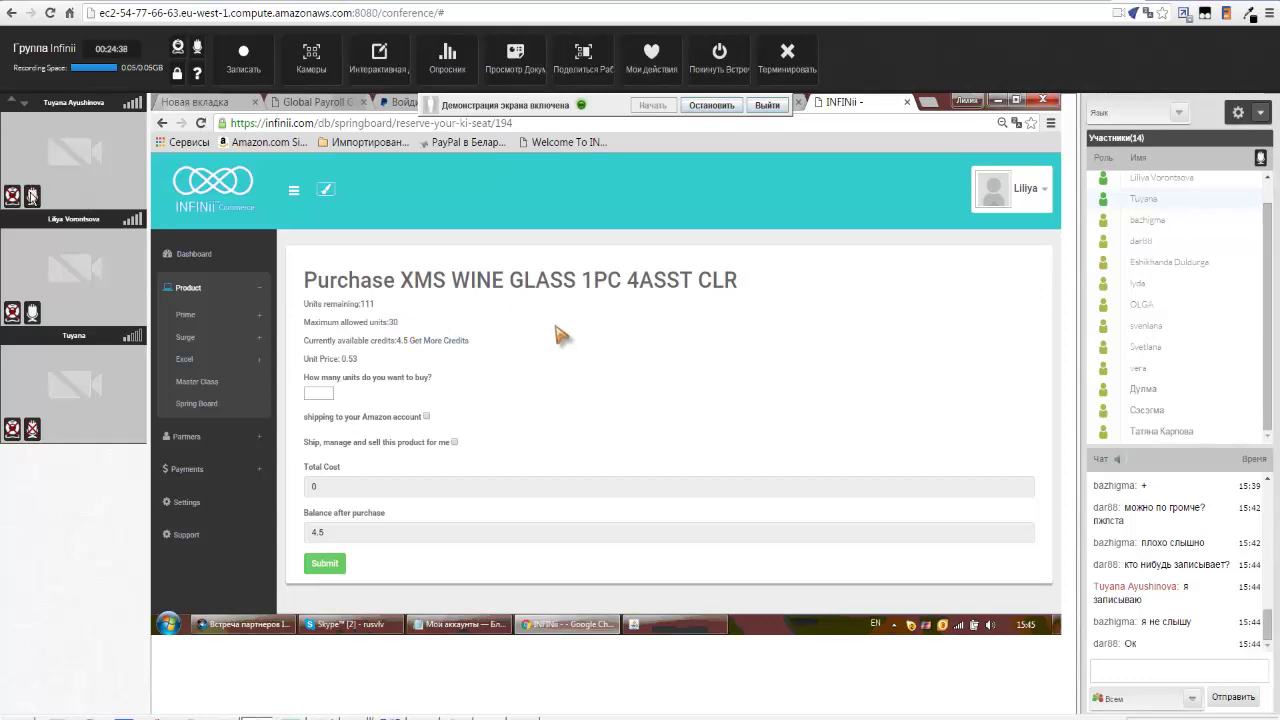
left_click(33, 198)
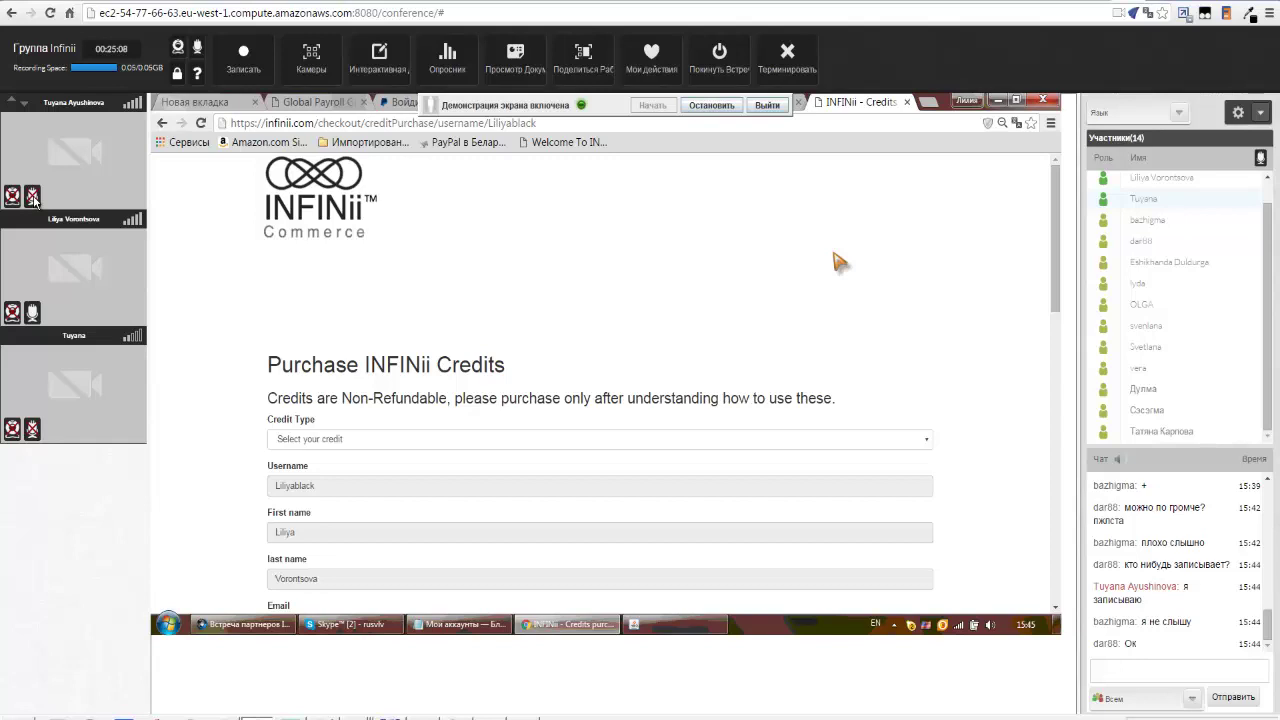
- Raise the number of wine glass units to buy to 8, and then to 28
scroll(838, 262, "down", 1)
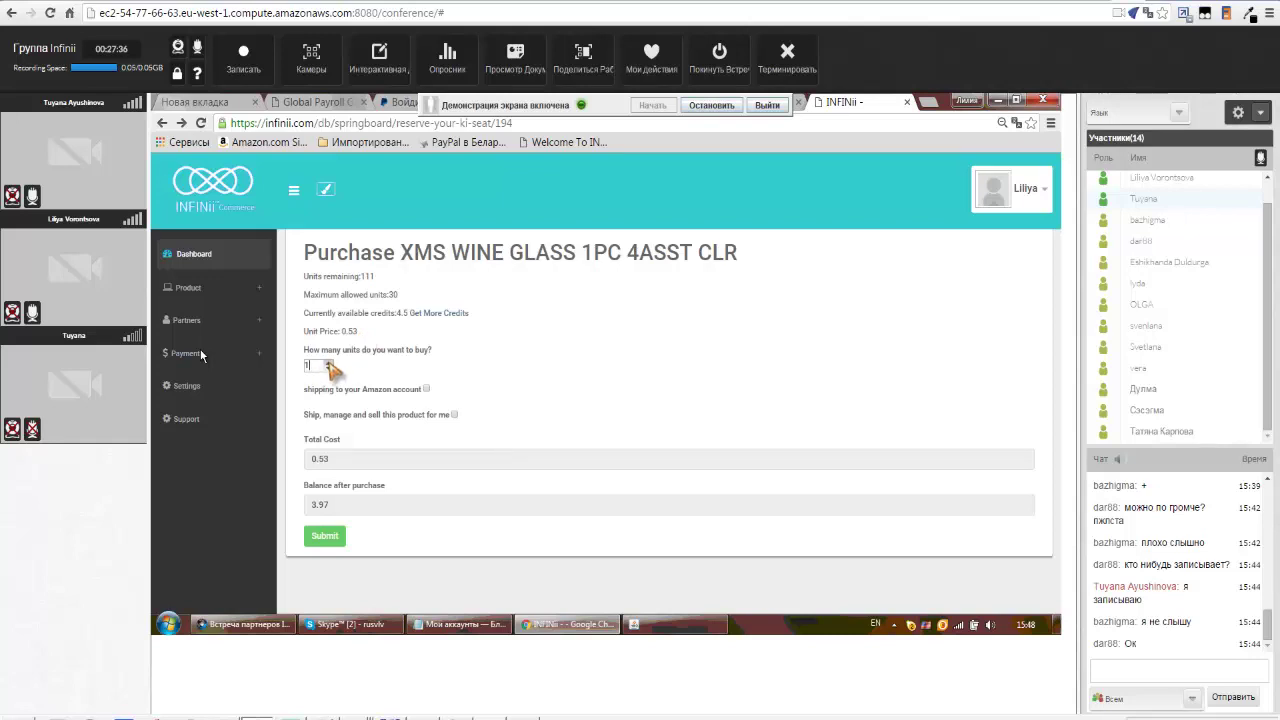
left_click(327, 363)
left_click(327, 363)
left_click(327, 363)
left_click(327, 363)
left_click(328, 367)
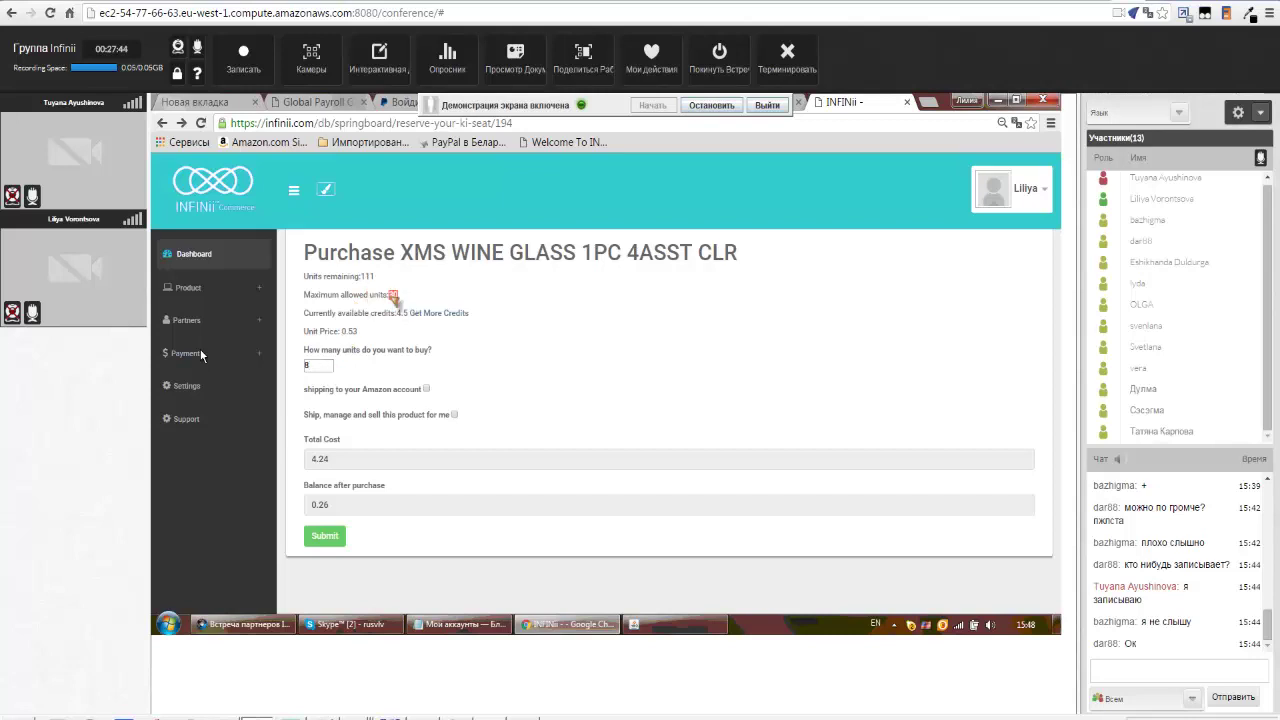
left_click(328, 363)
left_click(328, 363)
left_click(328, 367)
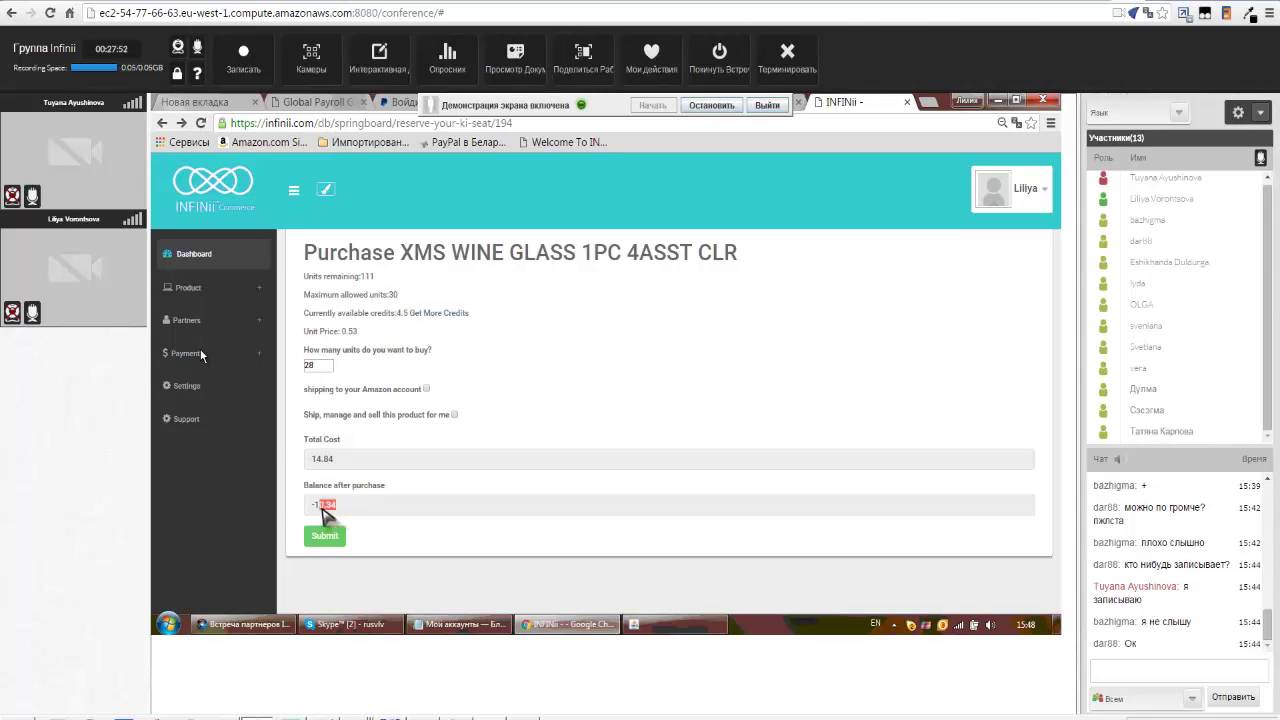
- Compare the balance after purchase with the currently available credits on the wine glass purchase form
left_click_drag(338, 506, 310, 506)
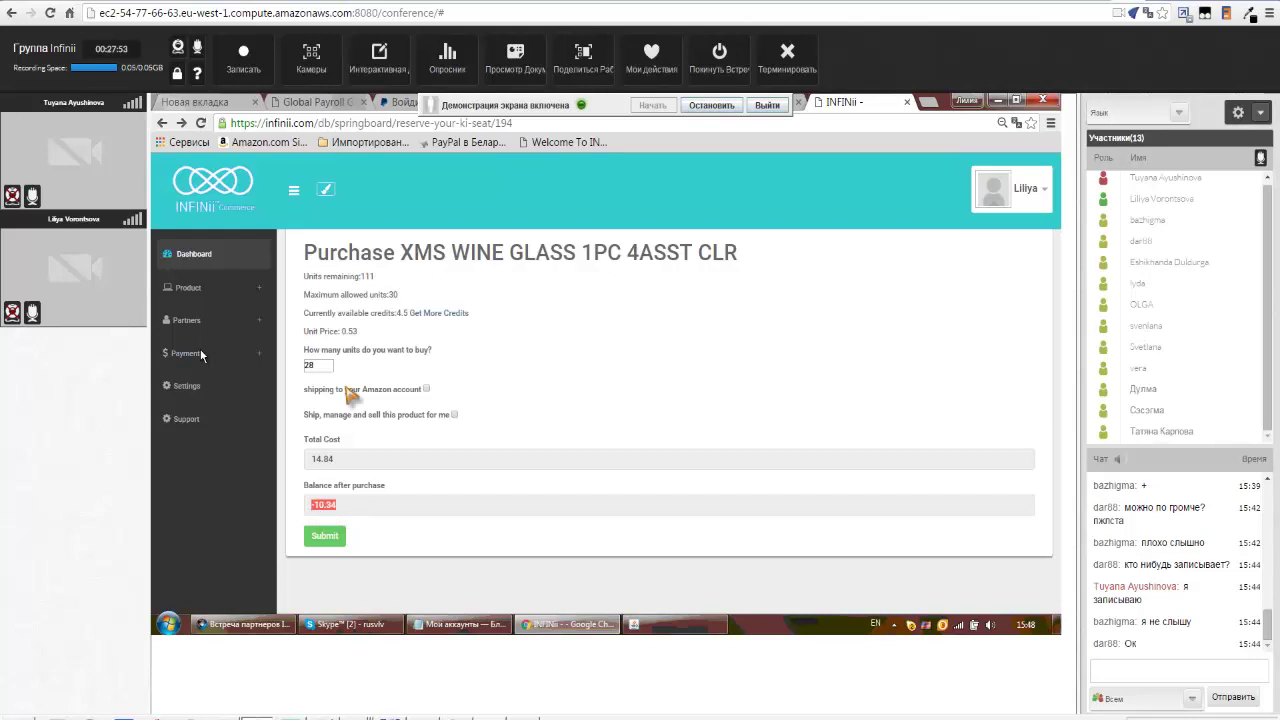
left_click(404, 314)
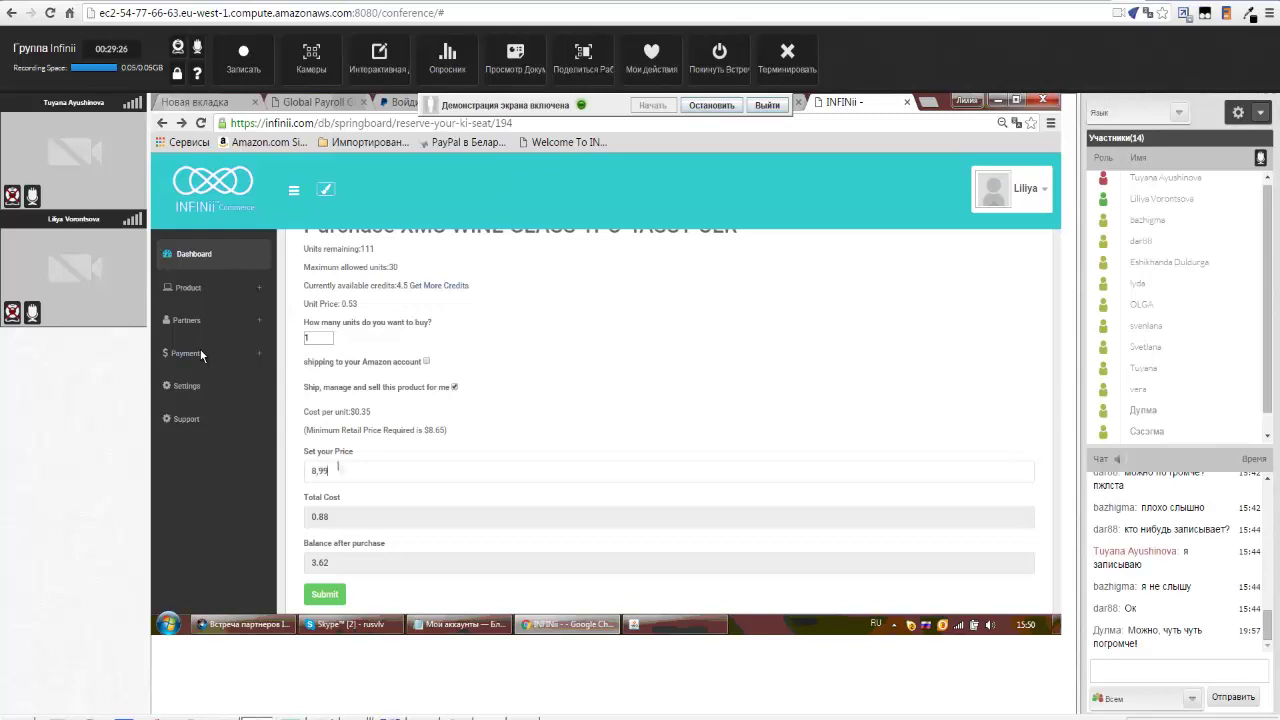
scroll(428, 514, "down", 1)
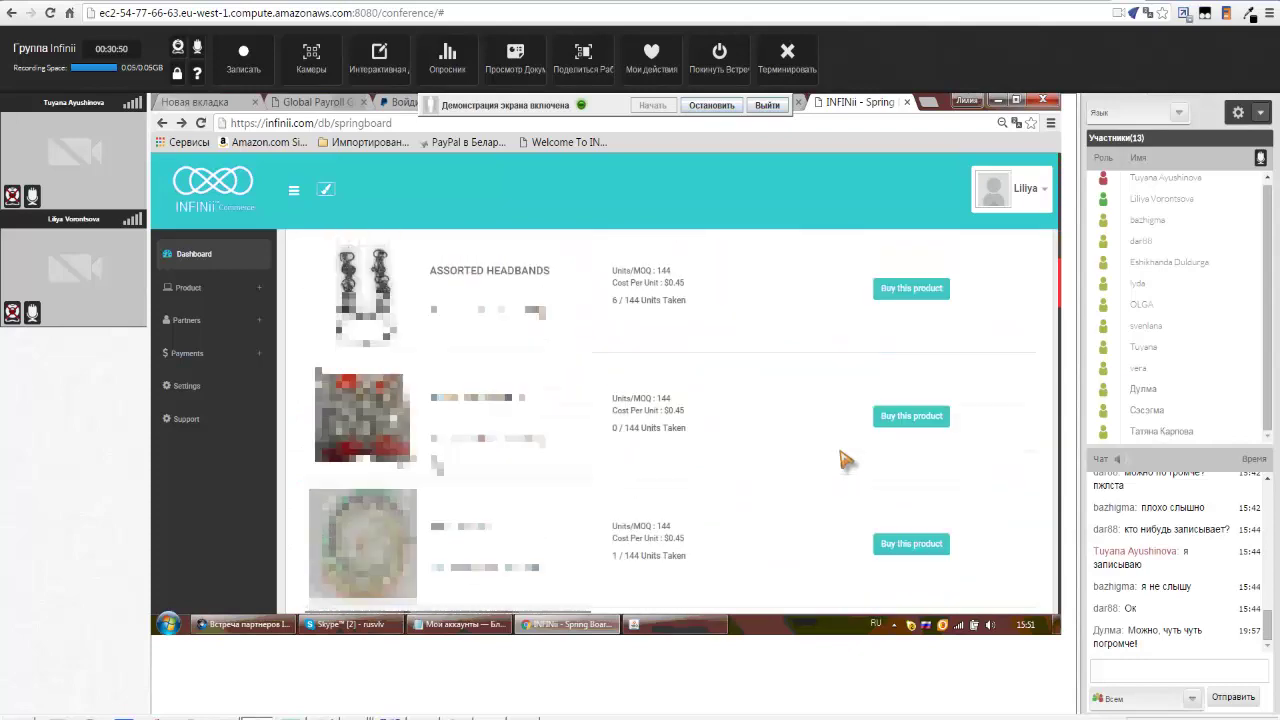
- Examine the Springboard product list, comparing the products' minimum quantities, unit costs and units already taken
scroll(843, 459, "down", 8)
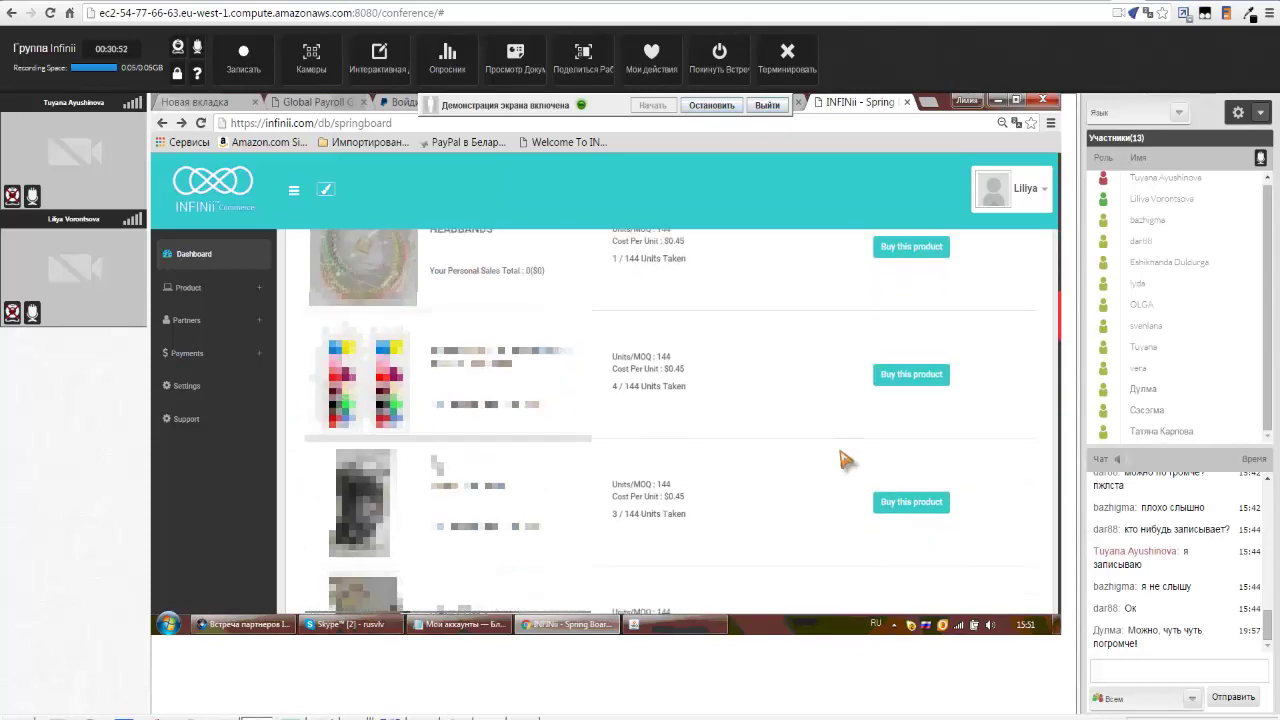
scroll(843, 459, "down", 10)
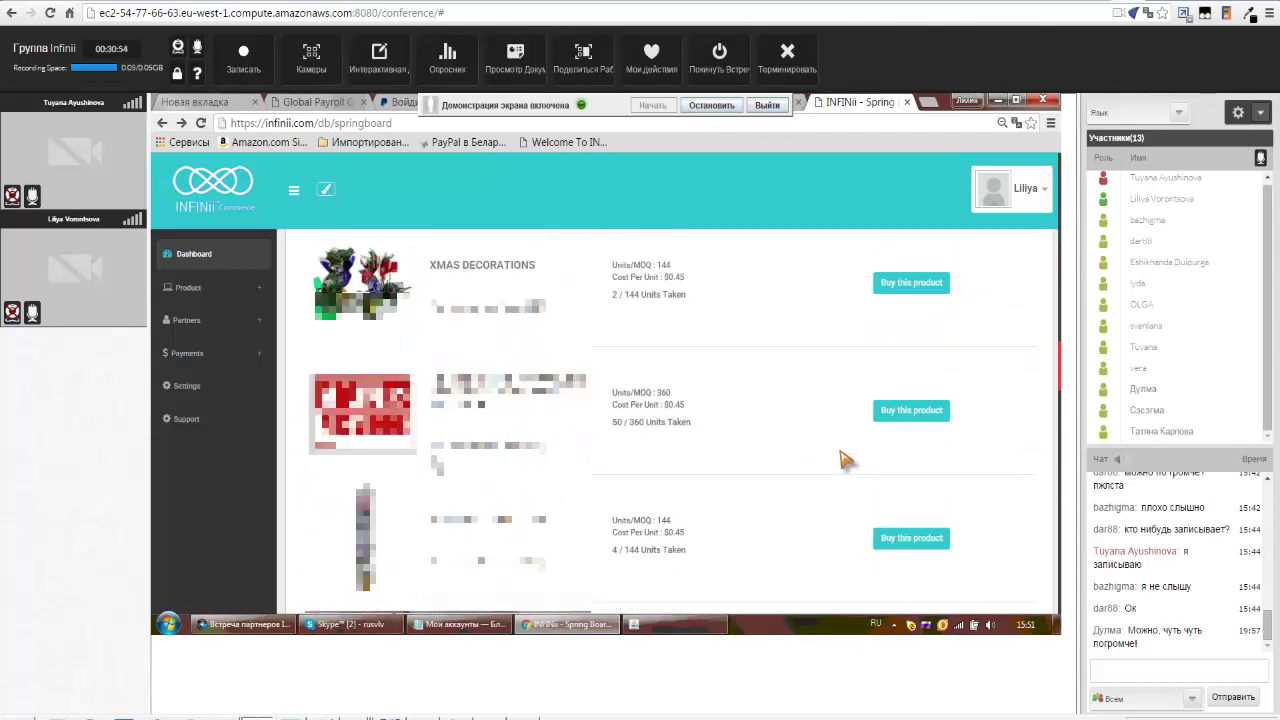
scroll(843, 459, "down", 3)
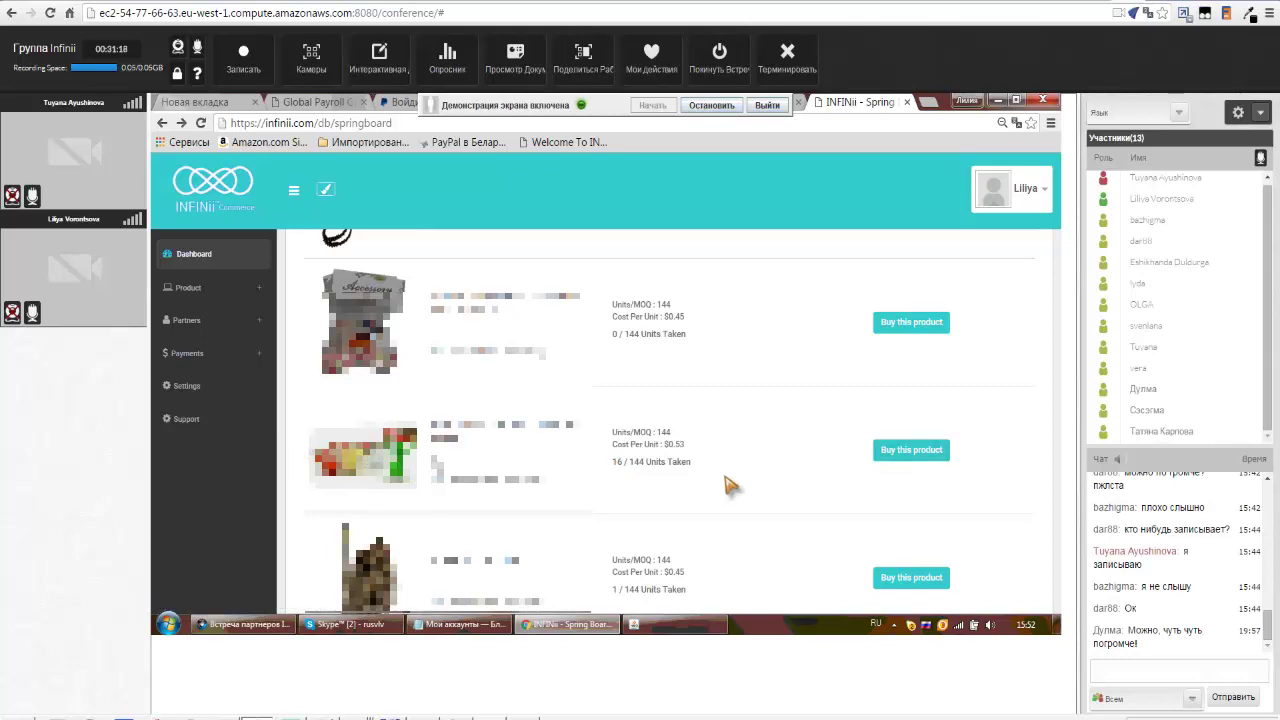
scroll(765, 480, "up", 3)
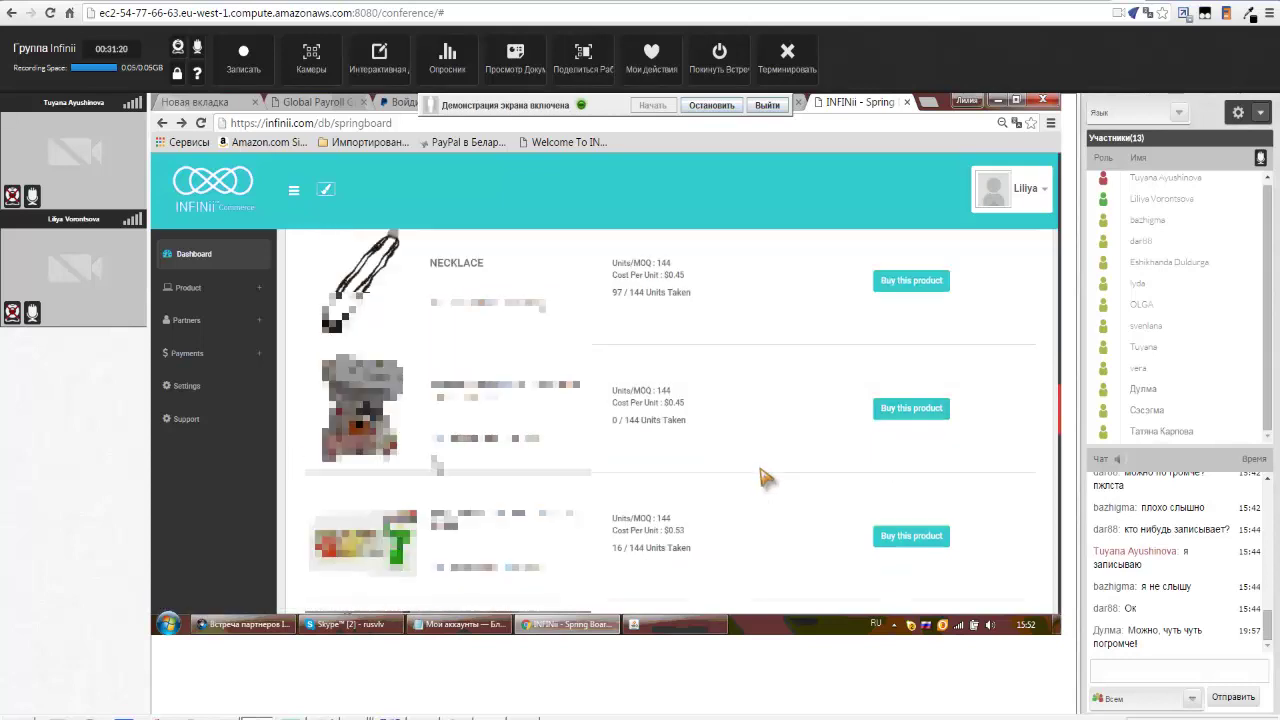
scroll(765, 482, "up", 2)
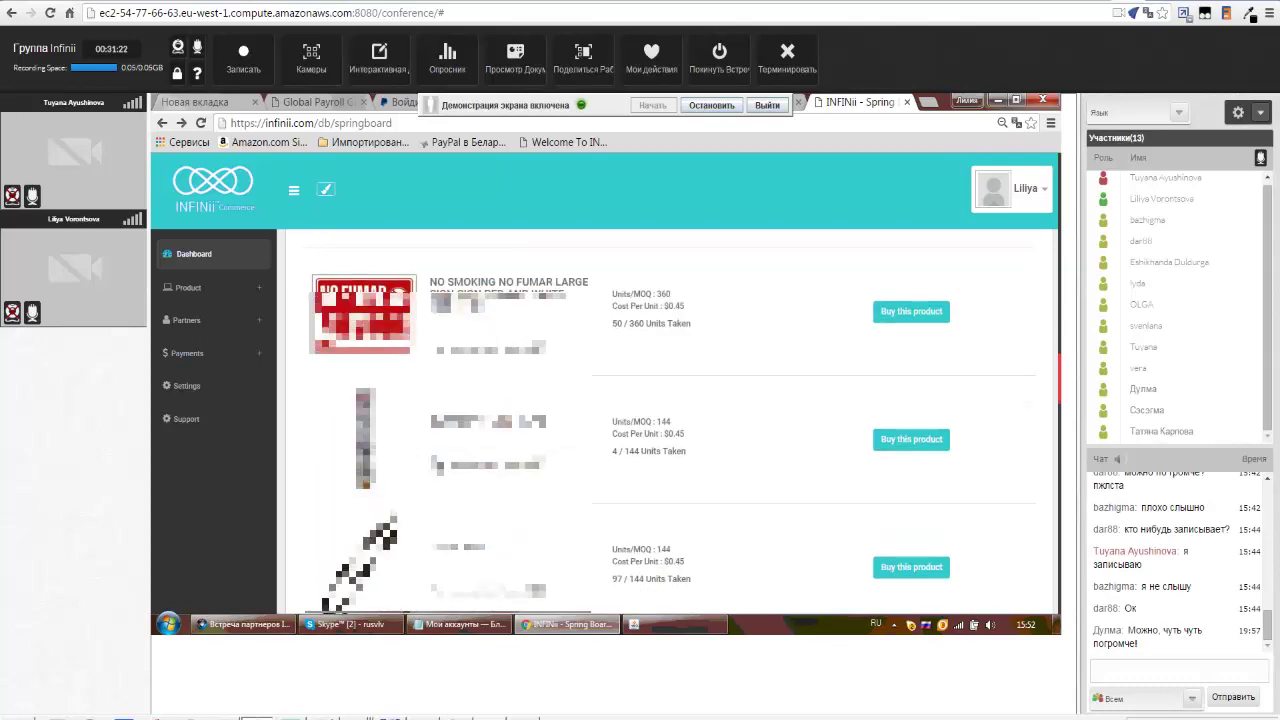
scroll(436, 465, "up", 10)
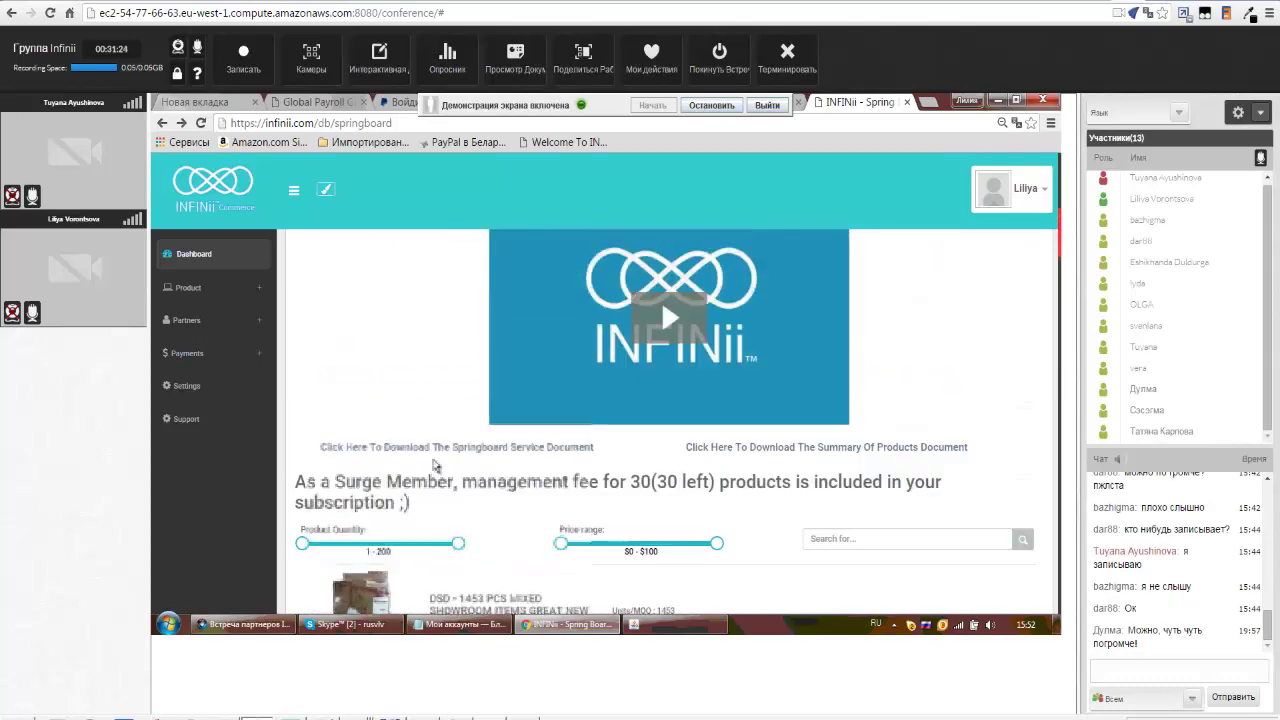
scroll(434, 465, "up", 3)
scroll(434, 465, "down", 5)
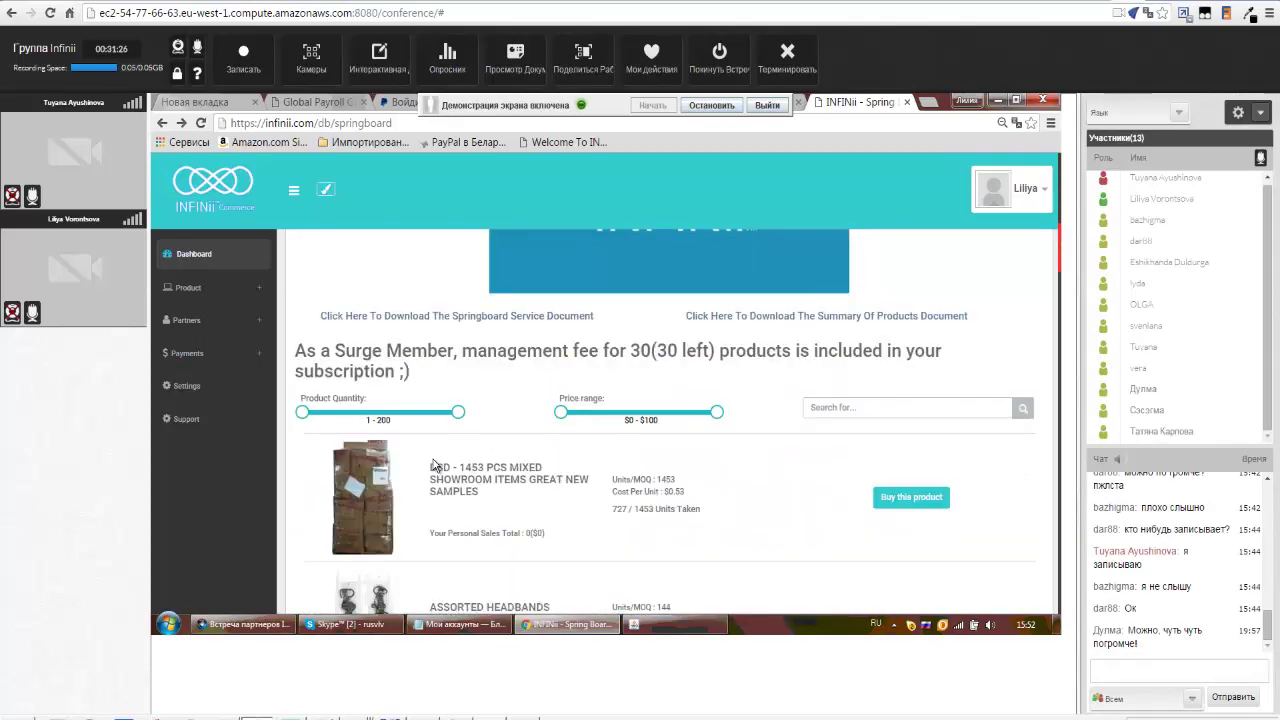
scroll(434, 465, "up", 6)
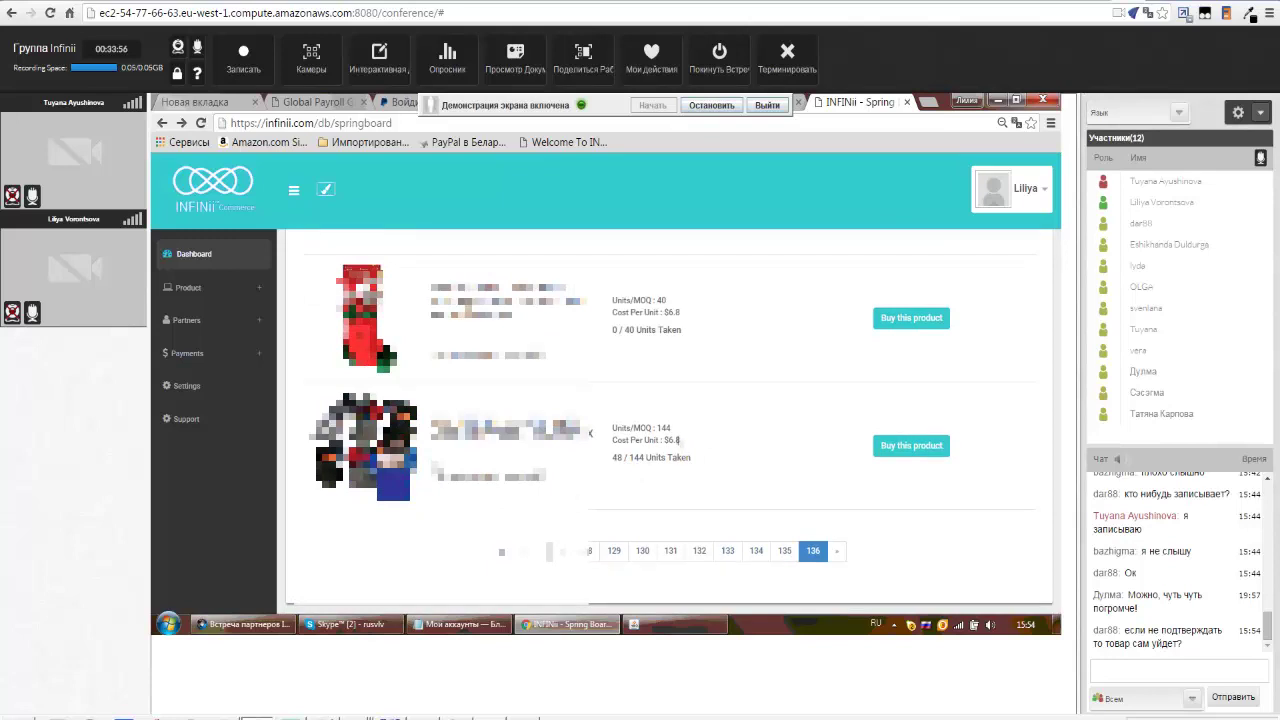
- Open the purchase form for the last product on page 136 of the Springboard list
left_click(905, 450)
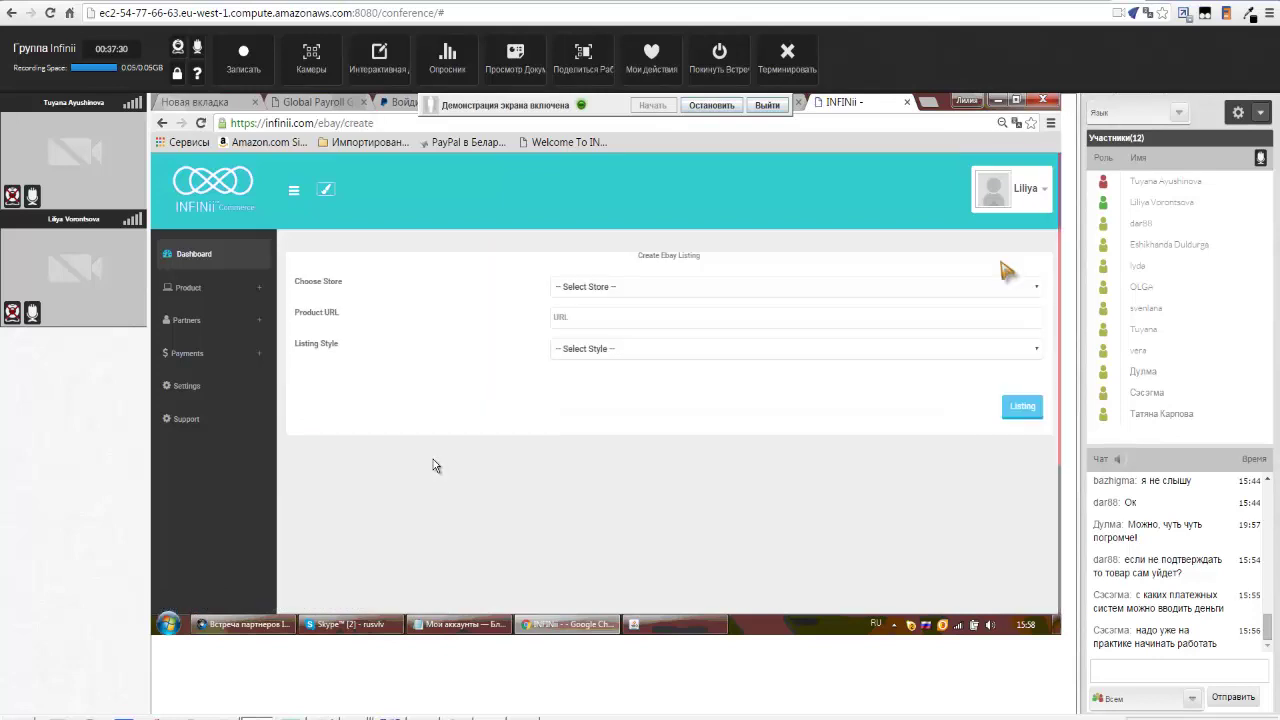
- Examine which source stores can be chosen for a new eBay listing, leaving the store unselected
left_click(1040, 293)
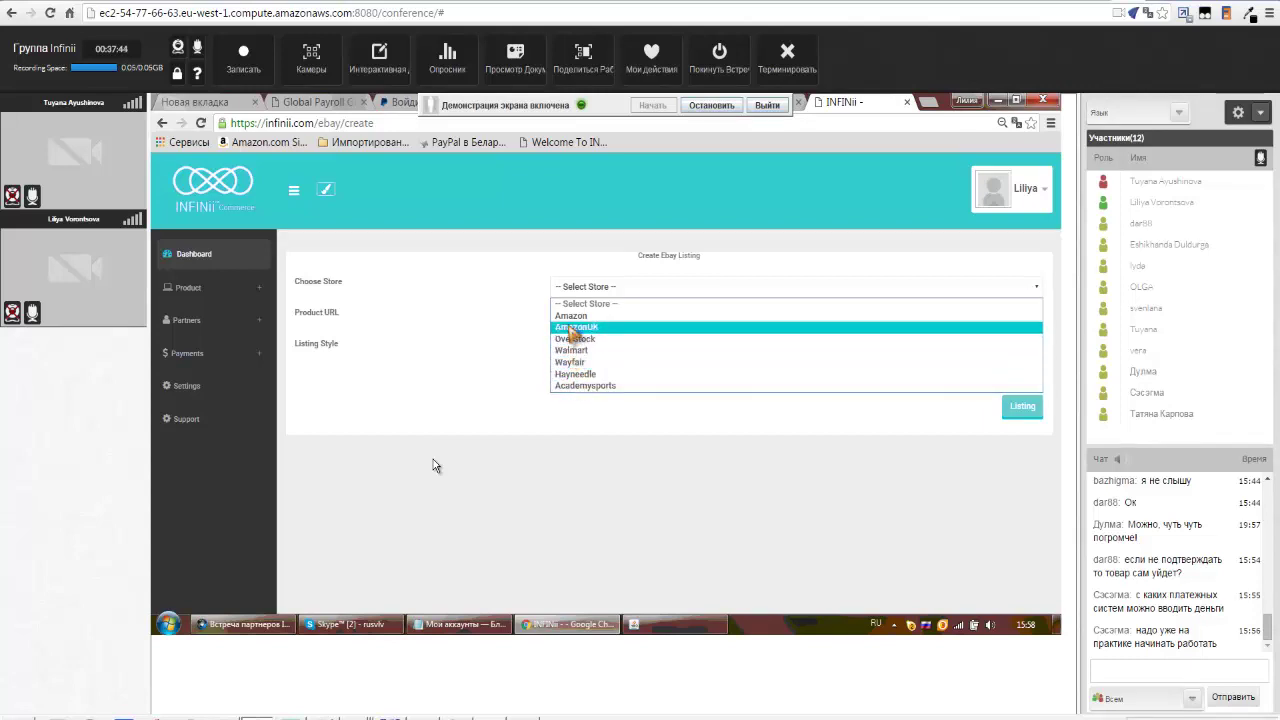
left_click(540, 290)
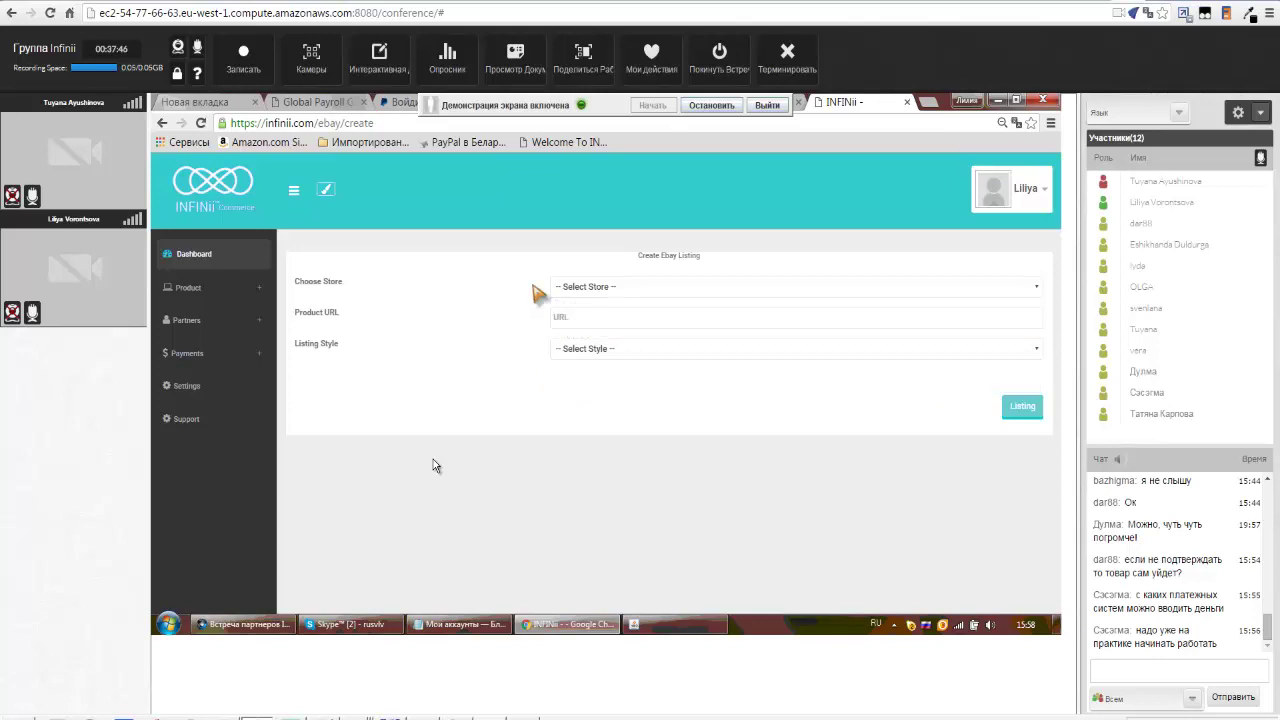
left_click(1038, 288)
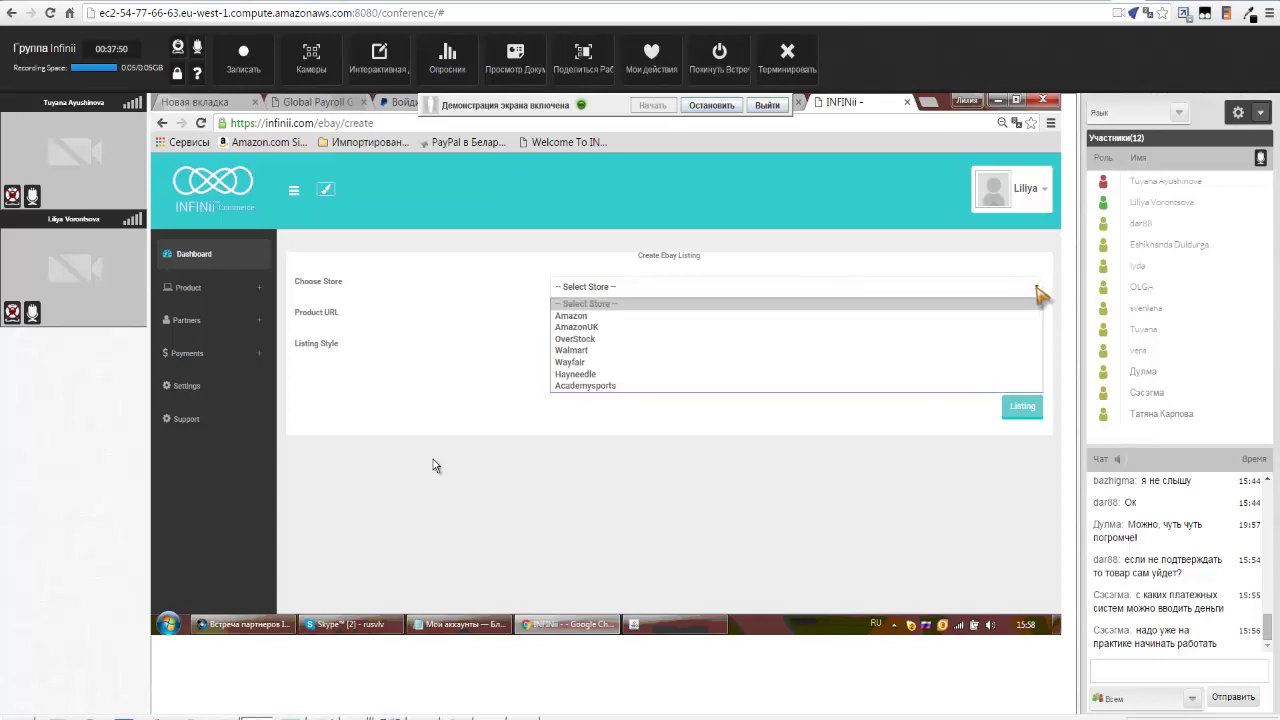
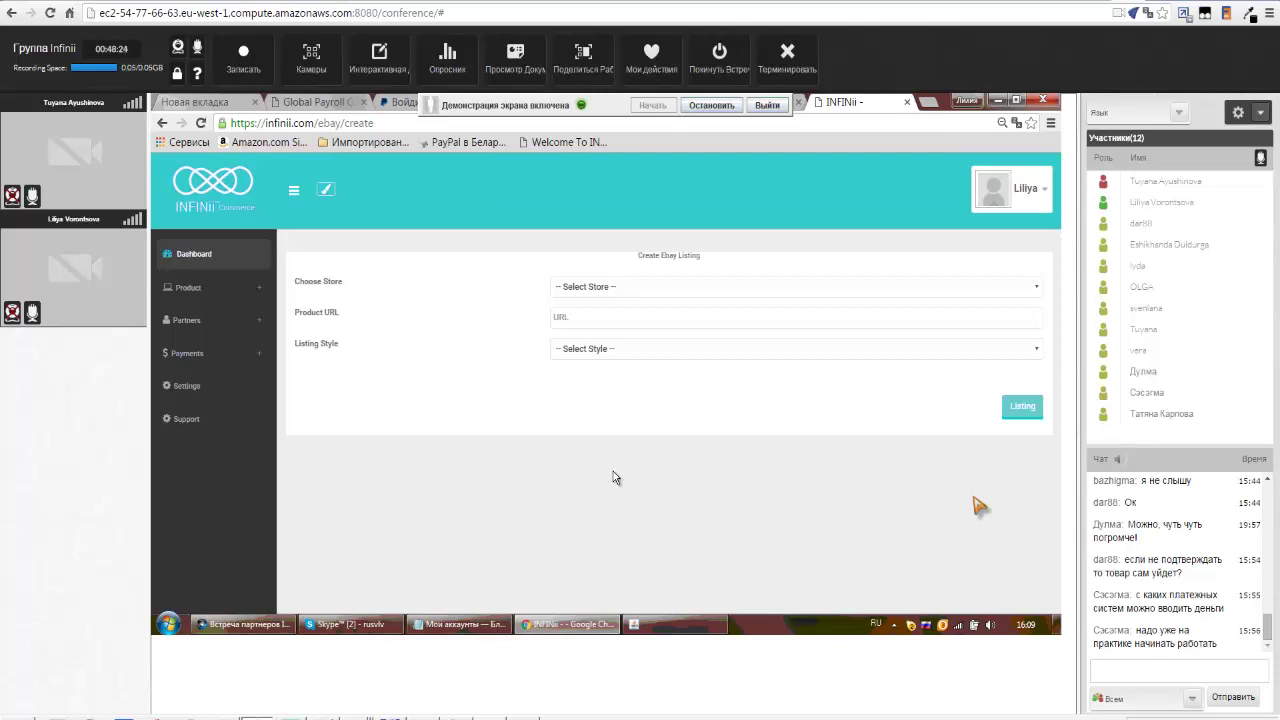
left_click(1037, 288)
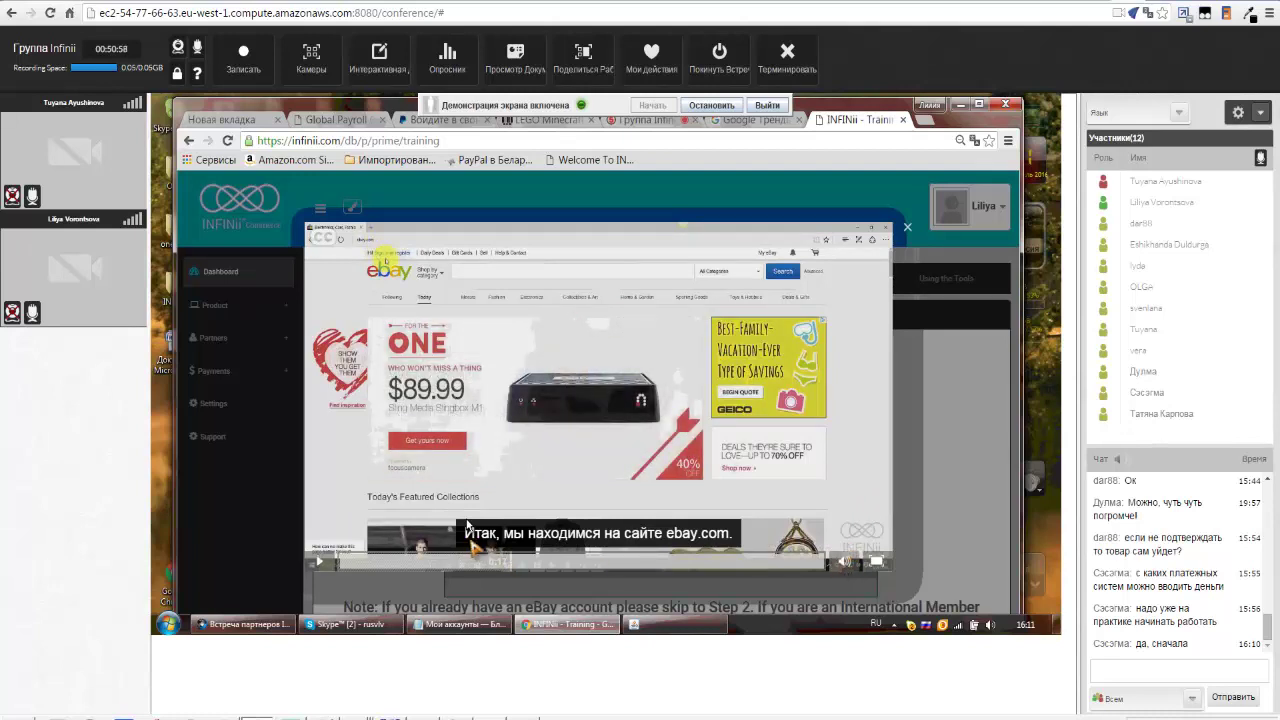
- Mute your own conference microphone while the eBay training video is being shared
left_click(36, 195)
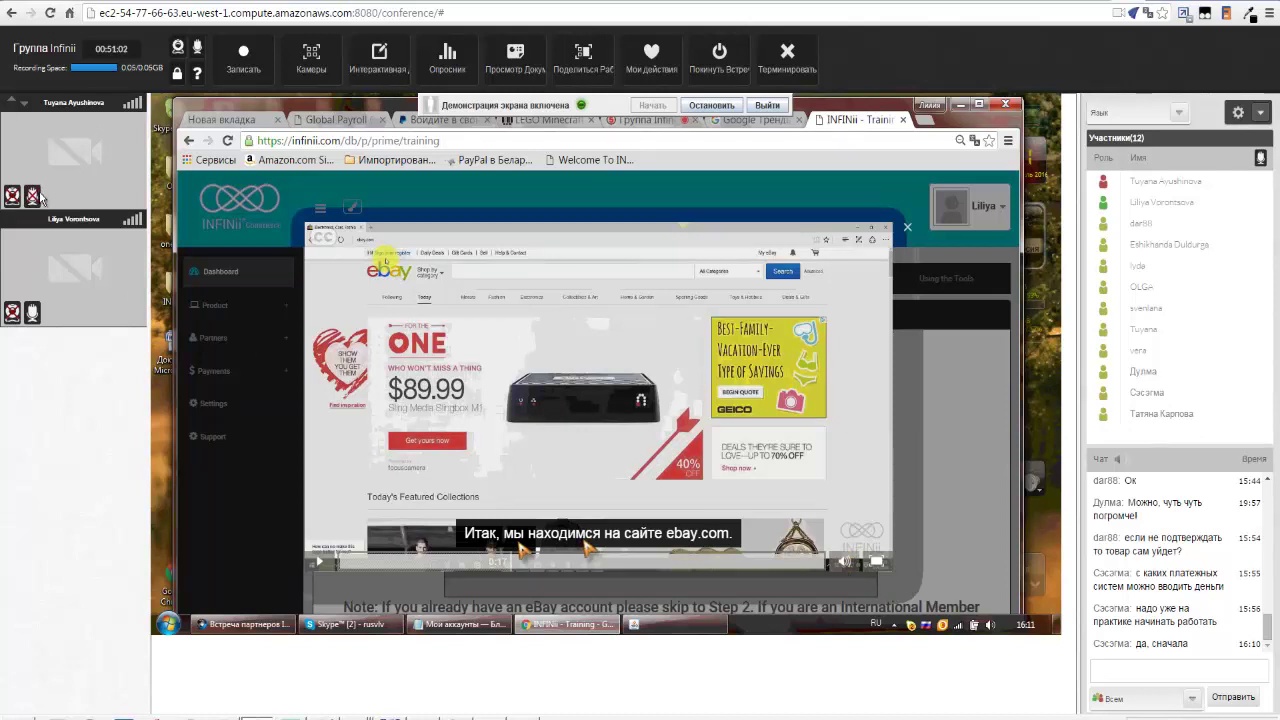